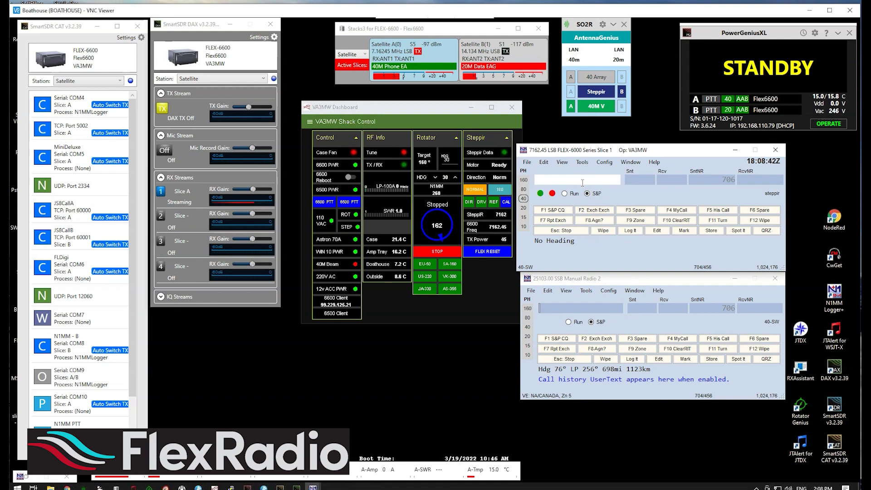
Step: Put the entry focus in radio 1's callsign field at 7140.00 LSB and turn on PC Audio
key(backslash)
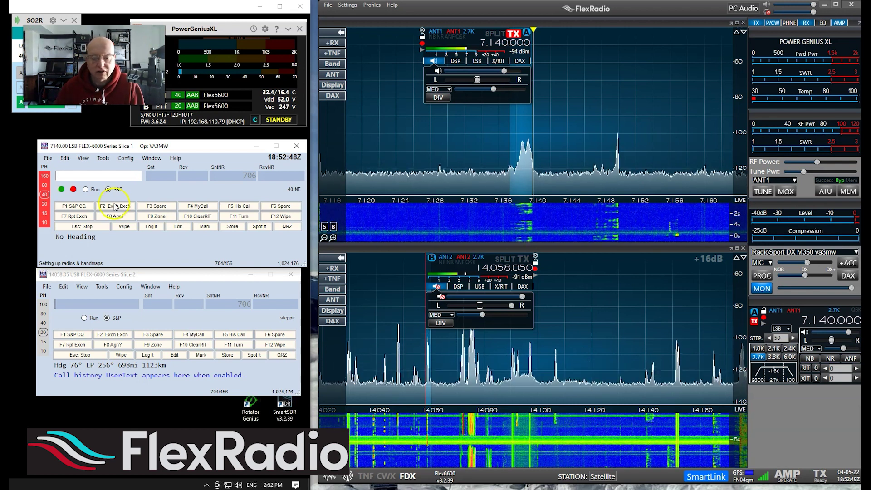
click(117, 167)
click(110, 176)
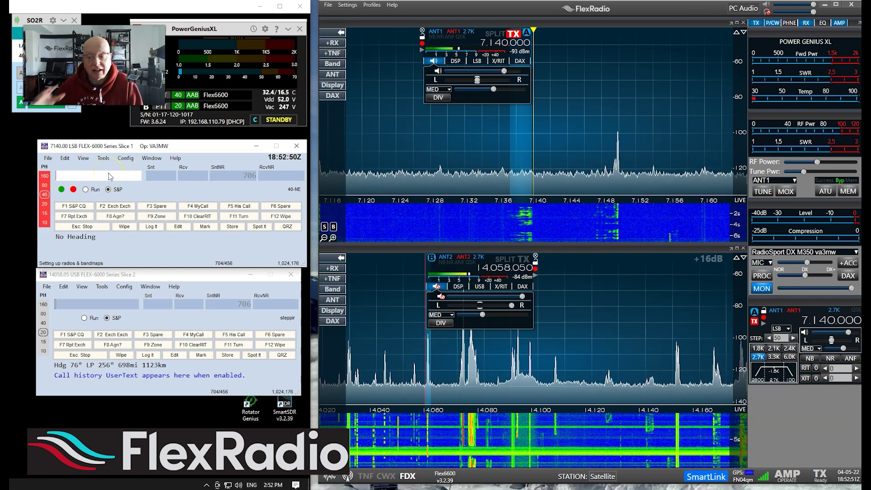
click(735, 13)
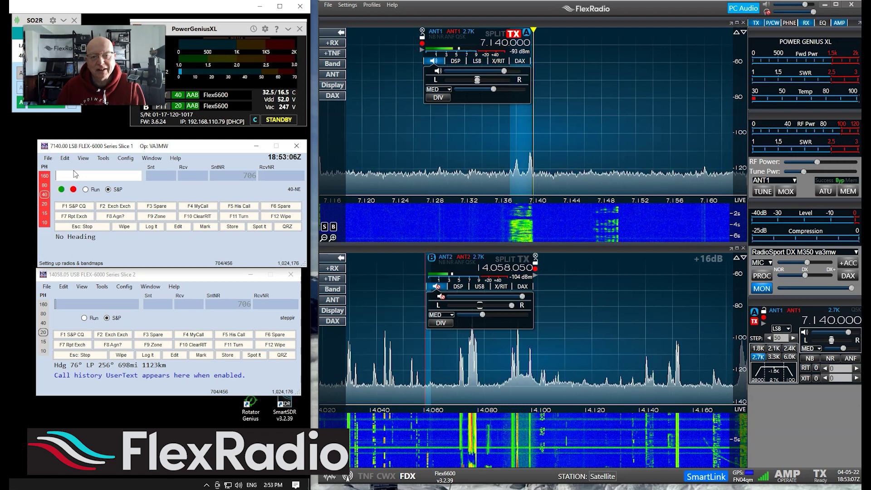
Step: Switch the entry and transmit focus to radio 2 on 20 m, and toggle PC Audio off and back on
key(backslash)
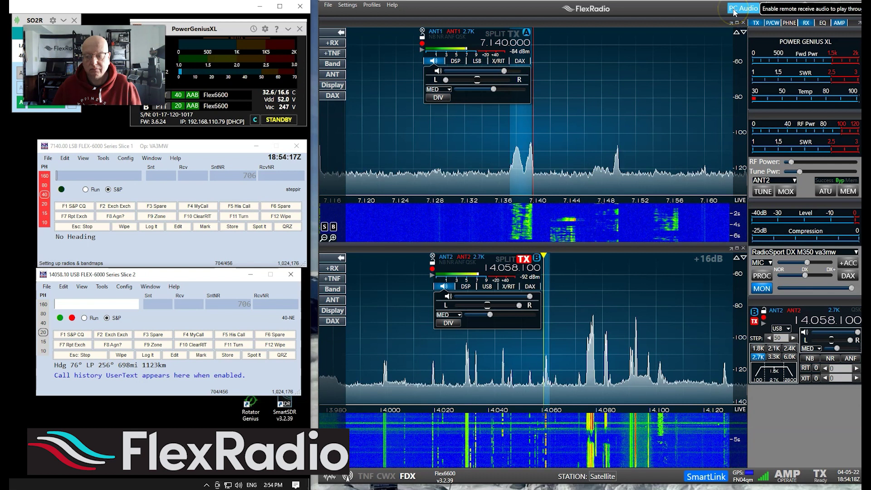
click(735, 11)
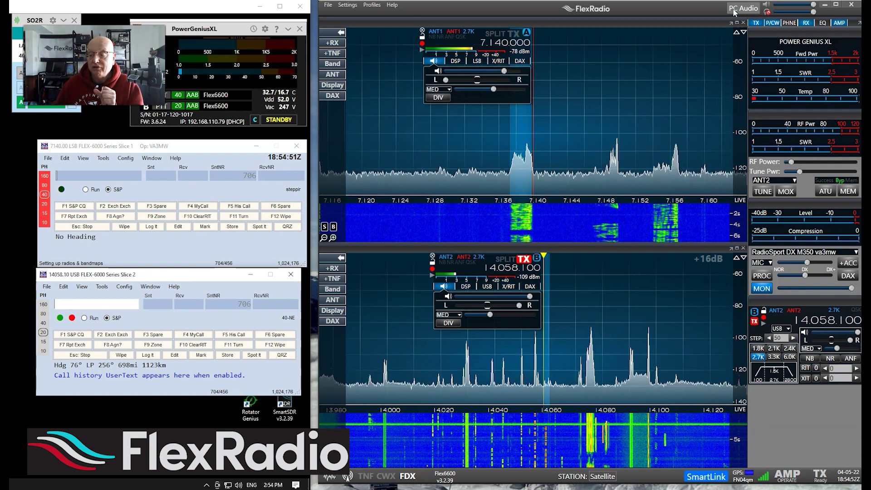
click(734, 9)
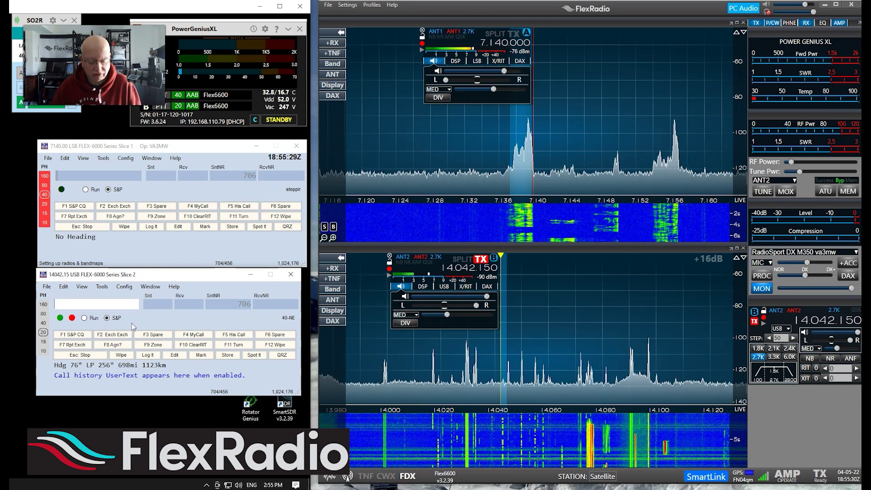
Step: Limit the audio to the focused radio, swap the focus to radio 1 and back to radio 2, finishing with PC Audio off
key(grave)
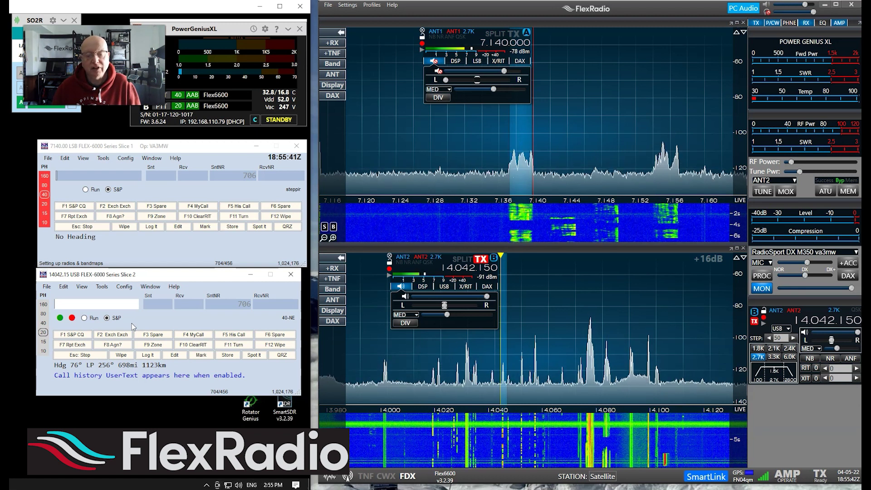
key(Pause)
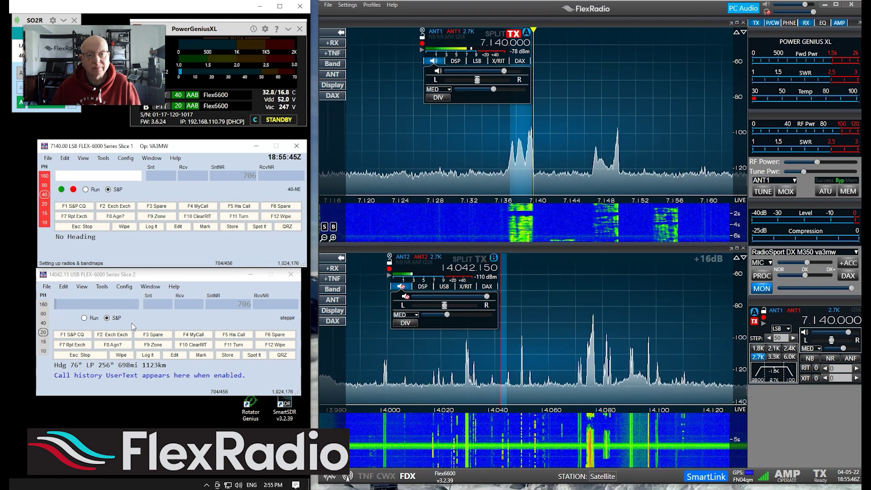
key(Pause)
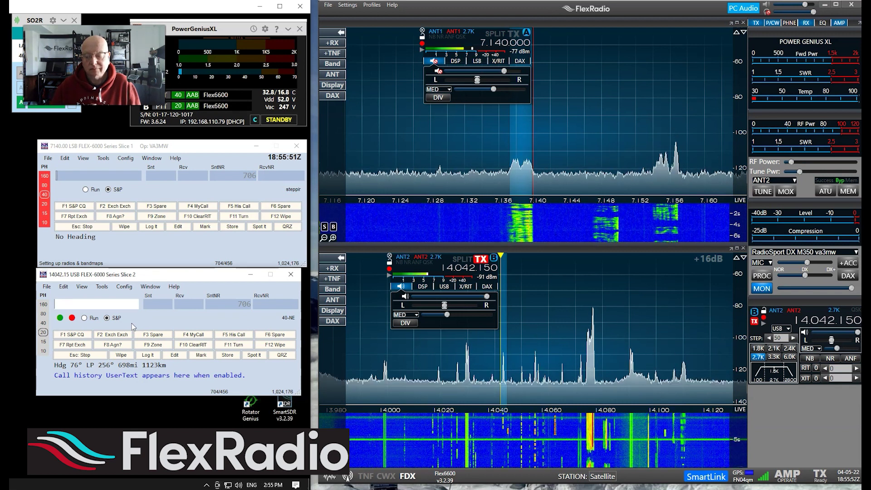
click(740, 9)
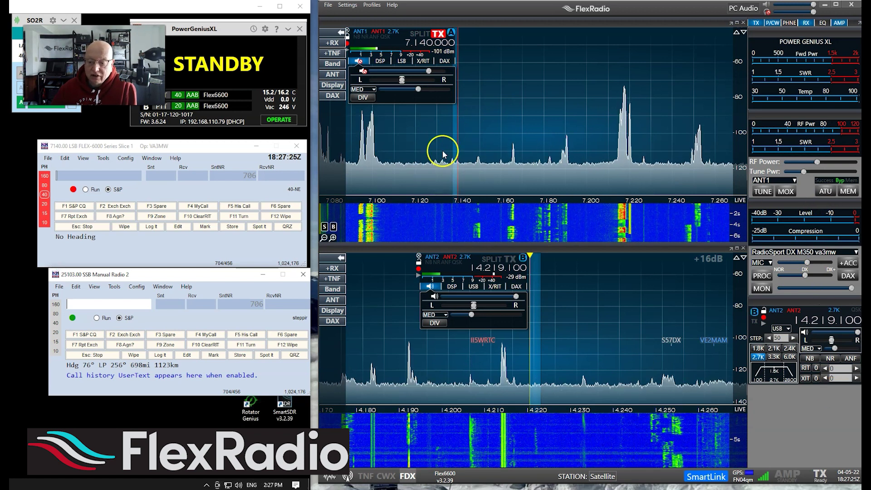
Step: Narrow the 40 m panadapter around 7.140 MHz and send the Exch Exch and MyCall messages from radio 1
click(333, 237)
click(333, 238)
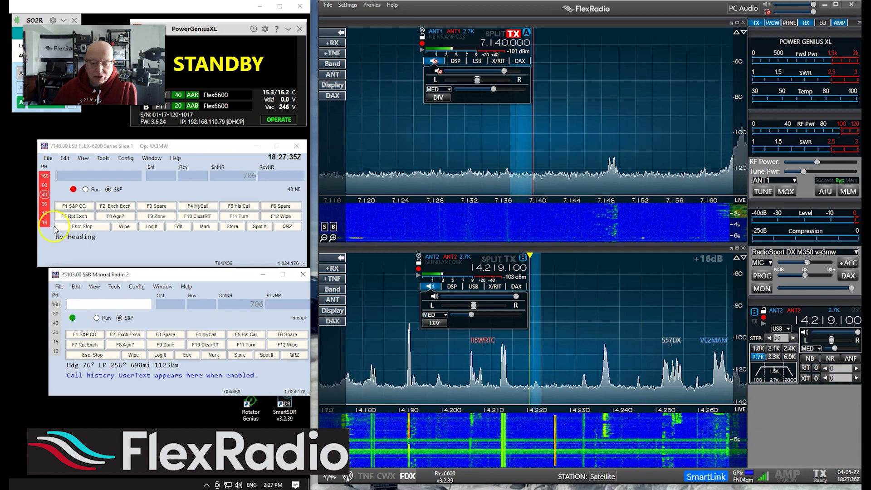
click(74, 174)
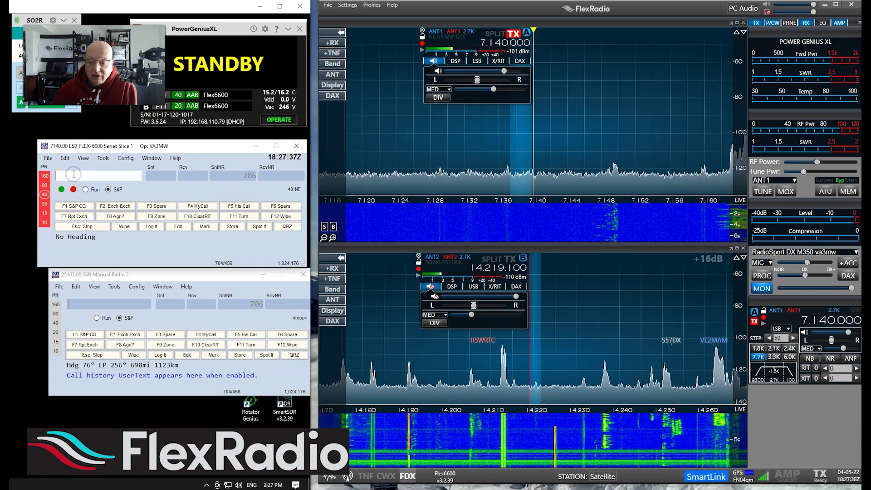
click(123, 208)
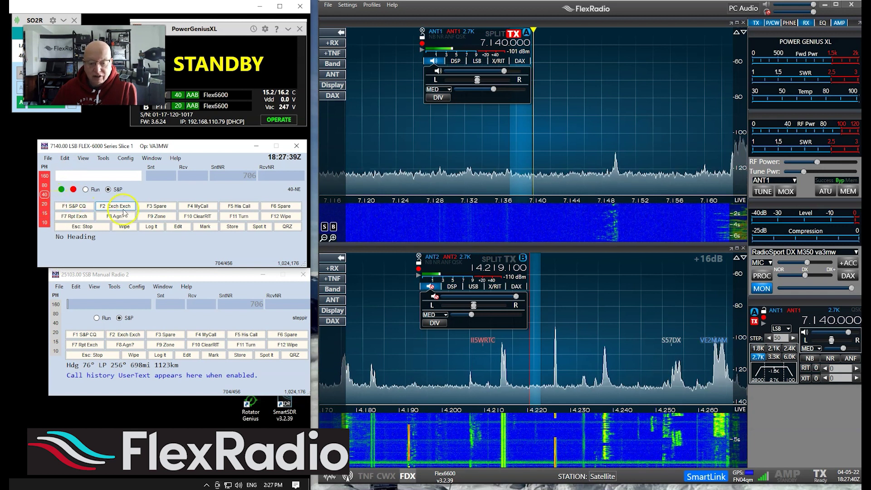
click(206, 210)
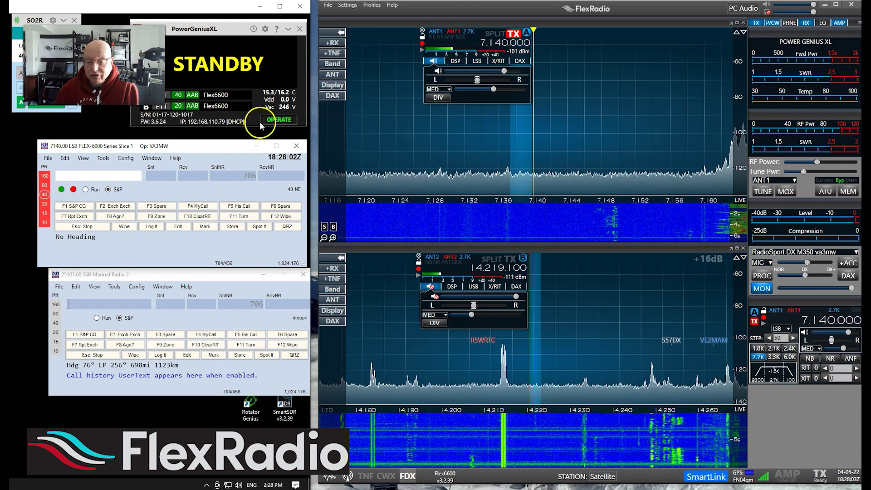
Step: Put the PowerGenius XL amplifier into operate mode and send the MyCall message twice from radio 1
click(273, 120)
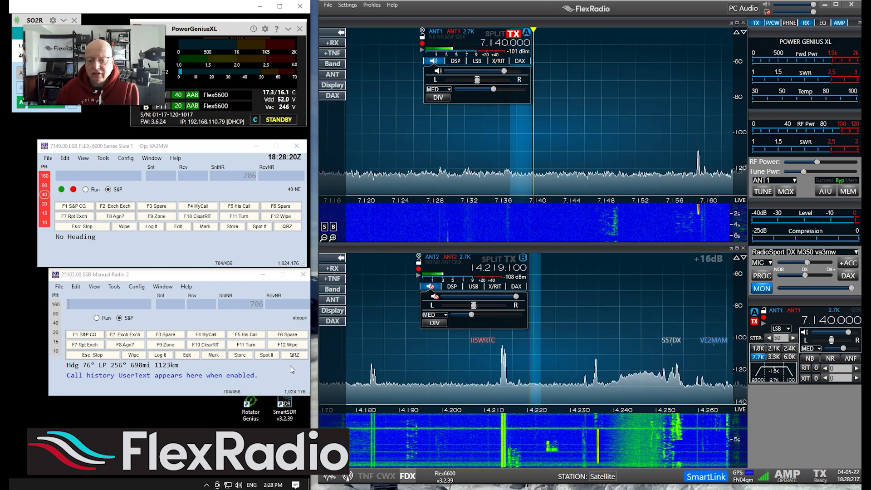
click(202, 207)
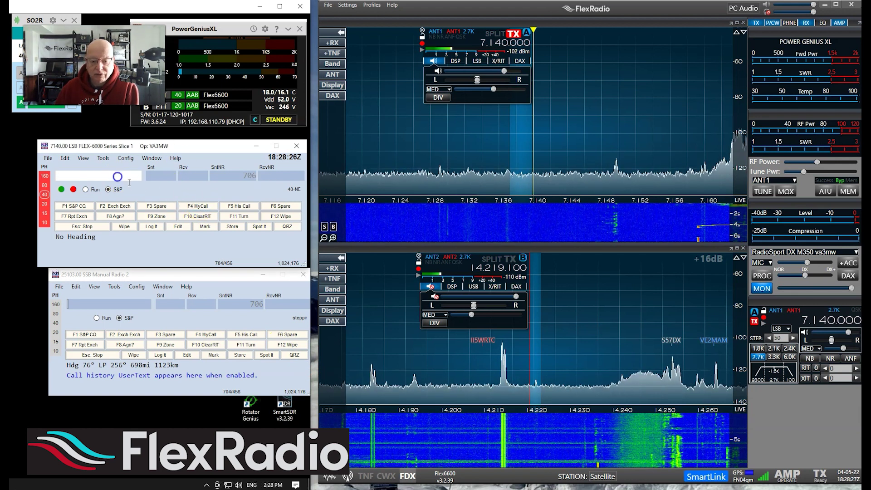
click(192, 208)
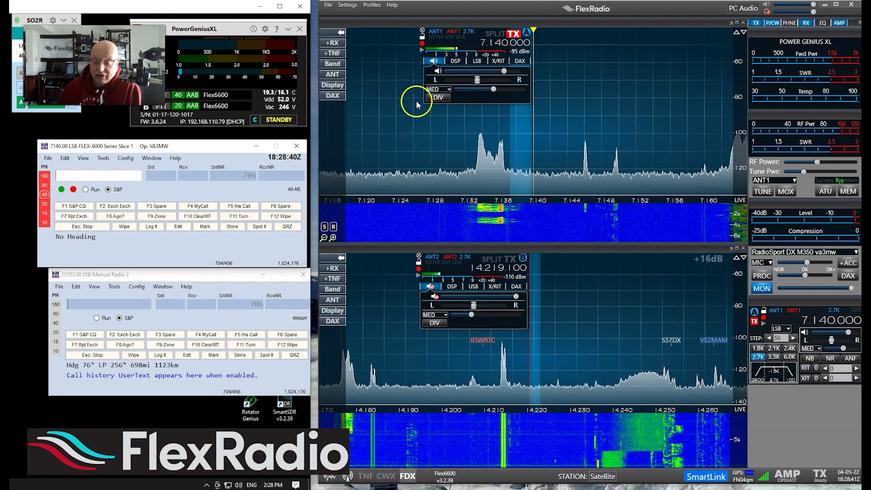
Step: Turn on PC Audio, mute slice A on 40 m and unmute slice B on 20 m
click(742, 8)
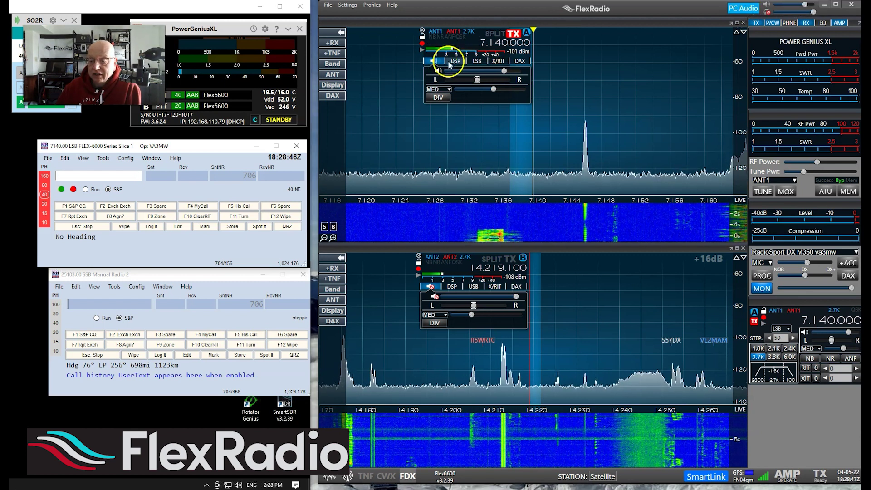
click(435, 61)
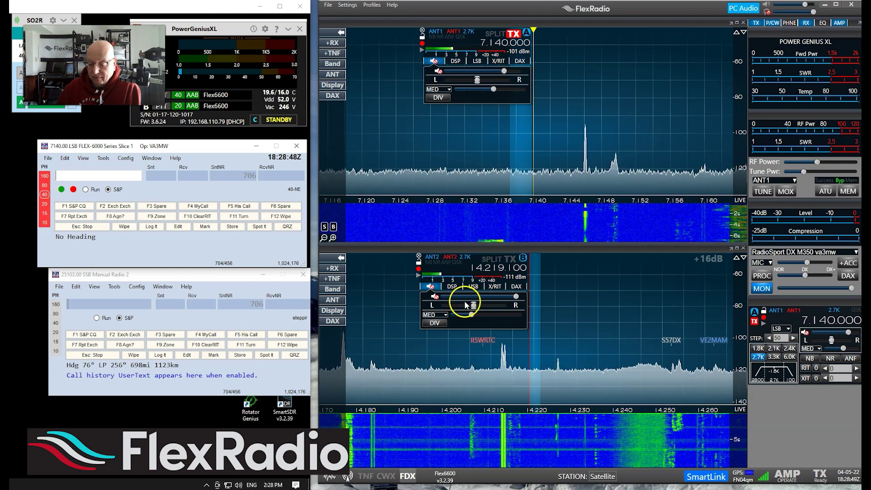
click(434, 297)
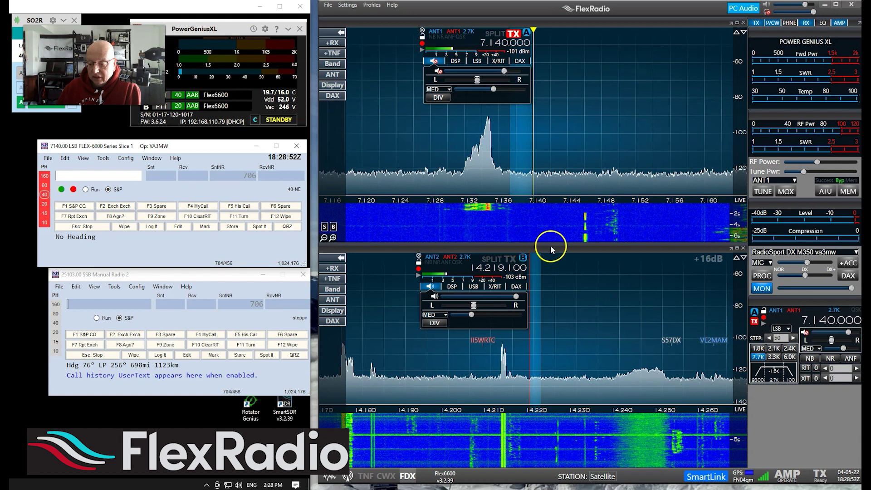
drag(550, 247, 545, 267)
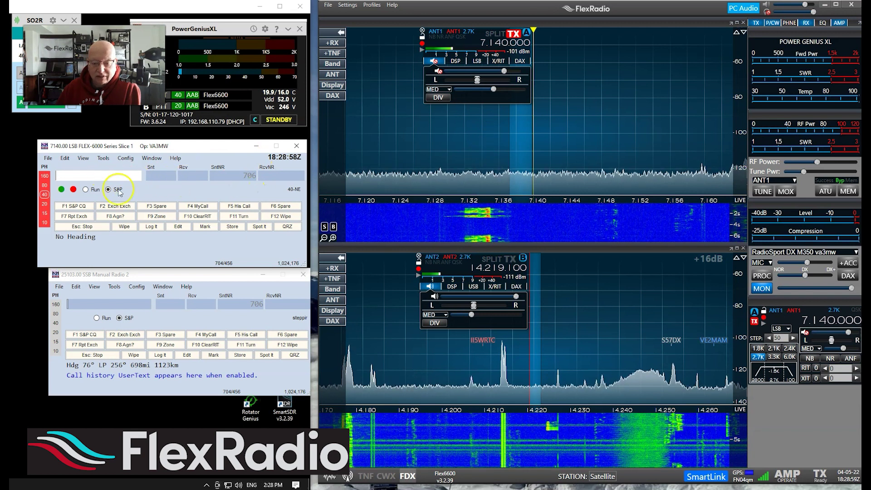
Step: Send the MyCall message from radio 1 while listening to slice B, and turn off the transmit monitor
click(88, 175)
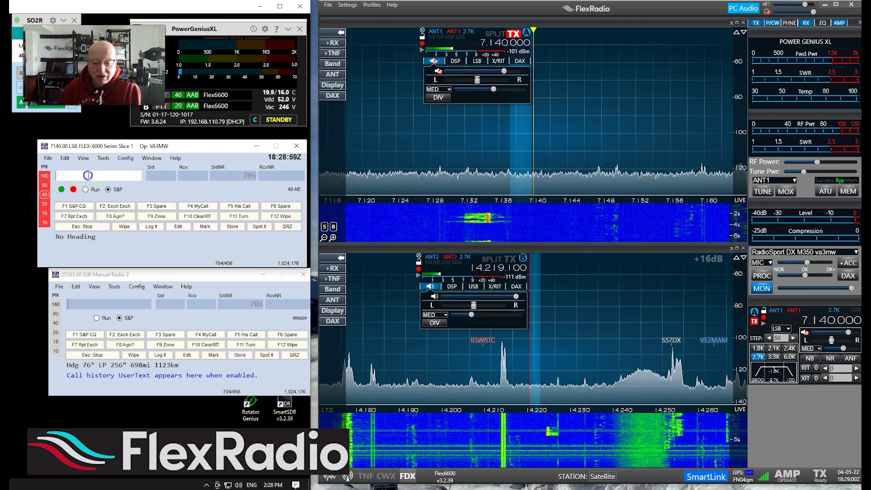
click(199, 207)
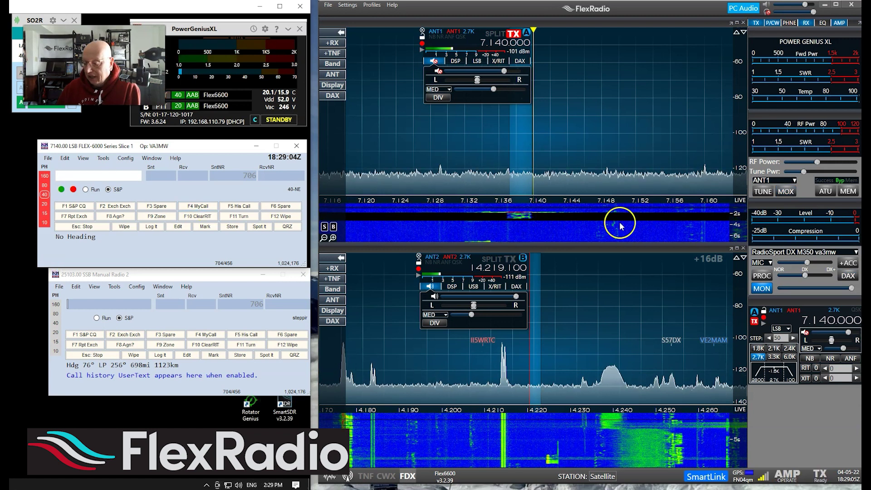
click(759, 289)
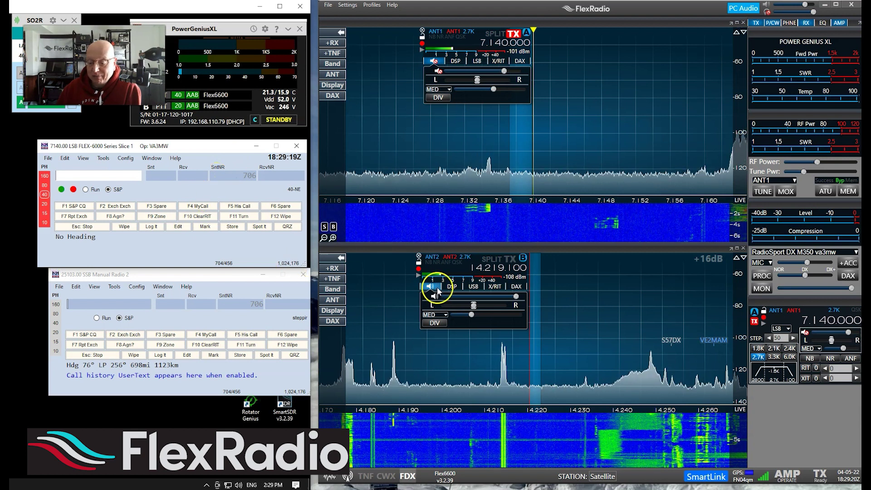
Step: Transmit the MyCall message on 7.140 MHz two more times with slice A muted and slice B audible
click(198, 207)
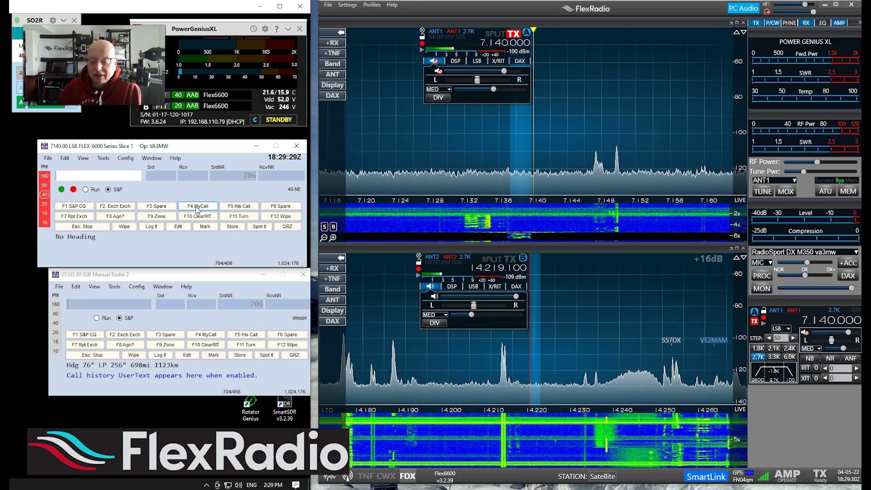
click(198, 207)
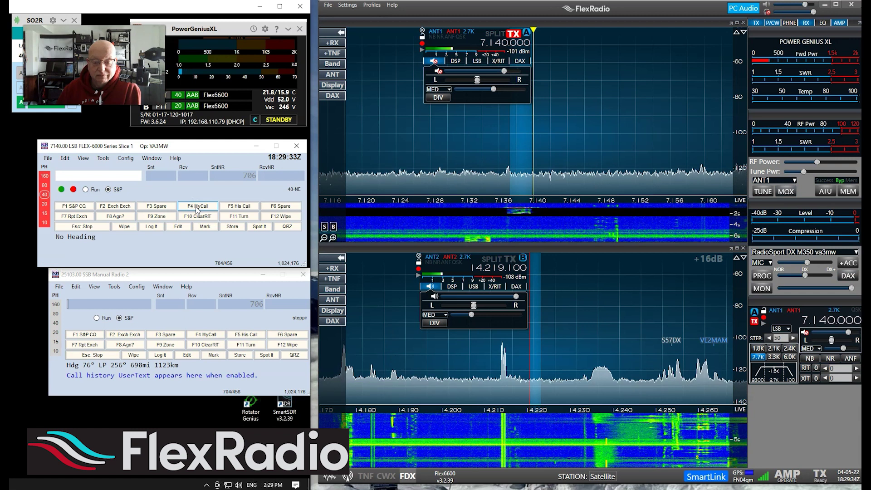
click(192, 262)
mouse_move(193, 262)
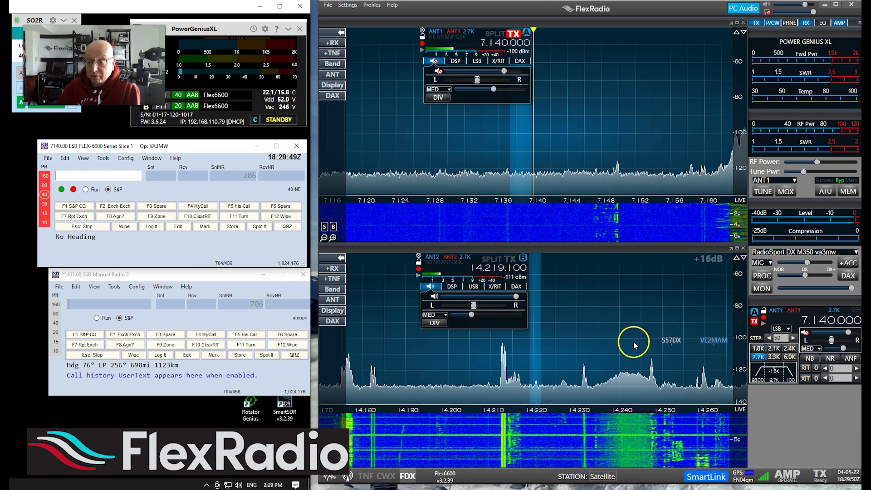
Step: Show the 20 m panadapter from about 14.180 to 14.360 MHz and transmit a brief tune carrier on 7.140 MHz
drag(634, 341, 429, 358)
drag(646, 342, 584, 325)
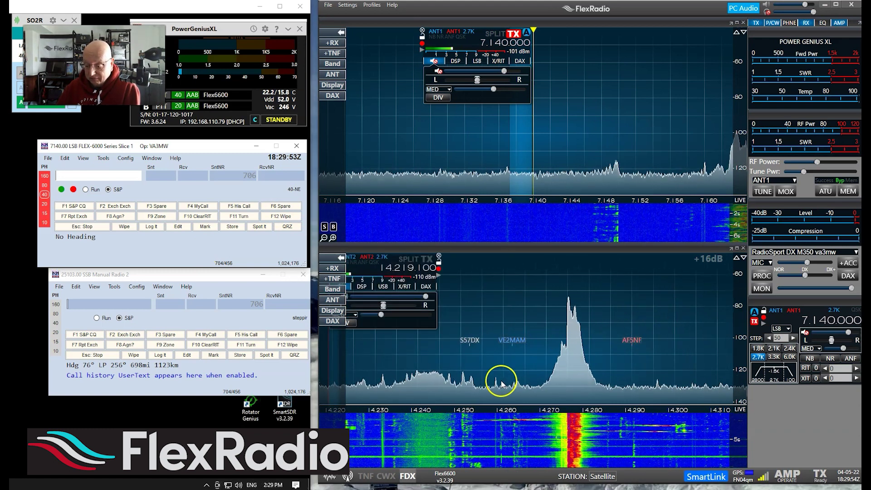
drag(530, 363, 551, 366)
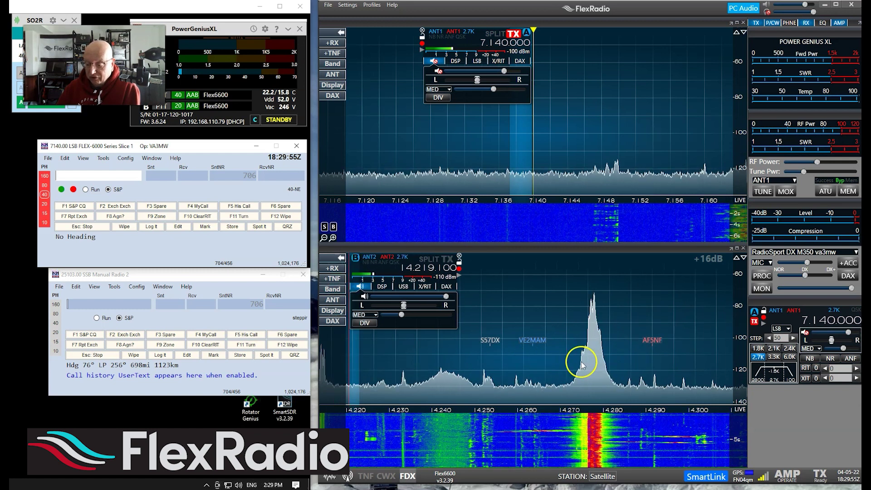
click(763, 192)
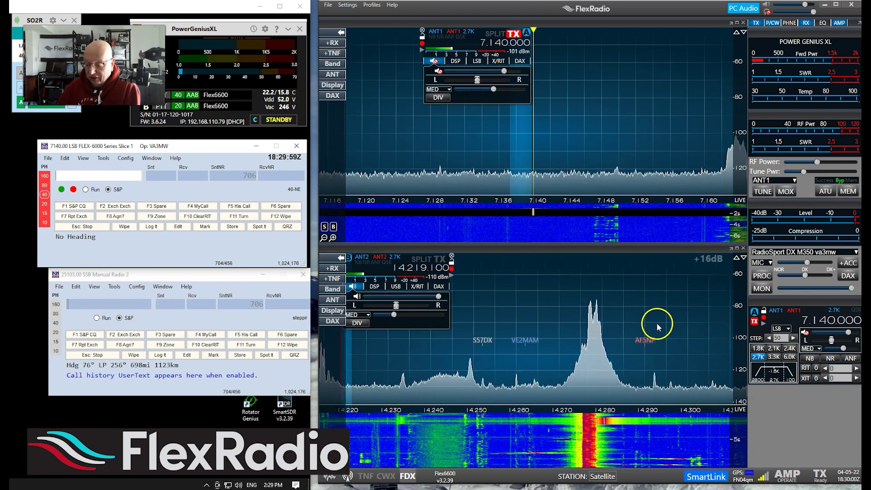
drag(655, 322, 600, 334)
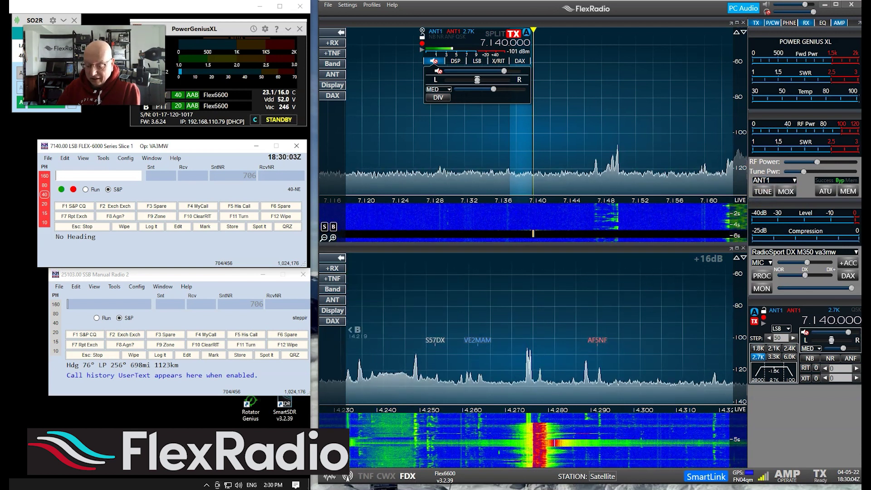
click(324, 463)
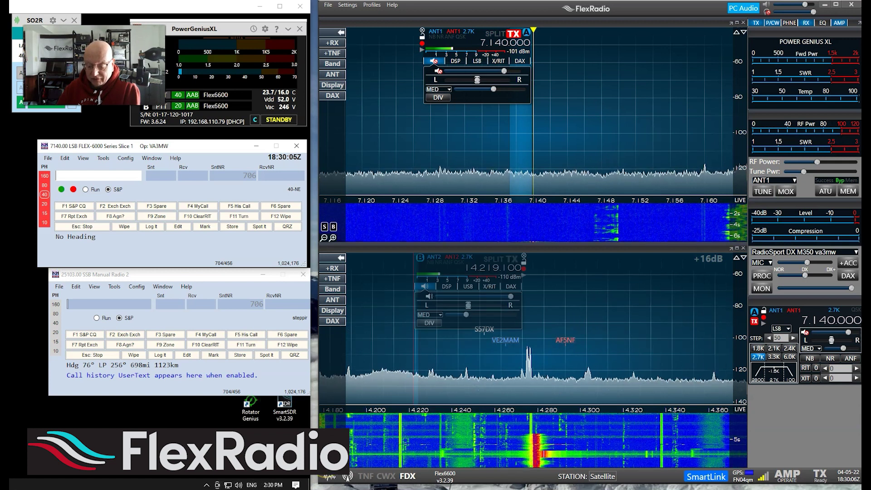
Step: Start and stop a tune carrier on 7.140 MHz, and send radio 1's MyCall message to compare its harmonic on 20 m
click(767, 192)
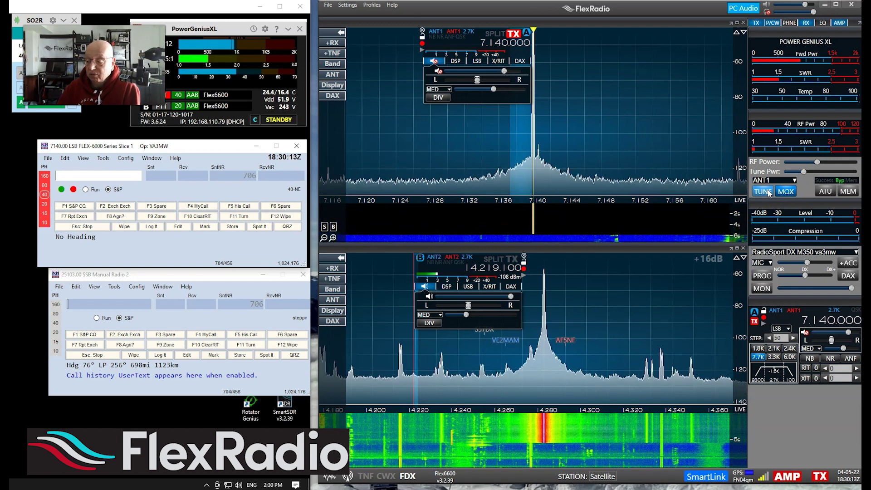
click(767, 192)
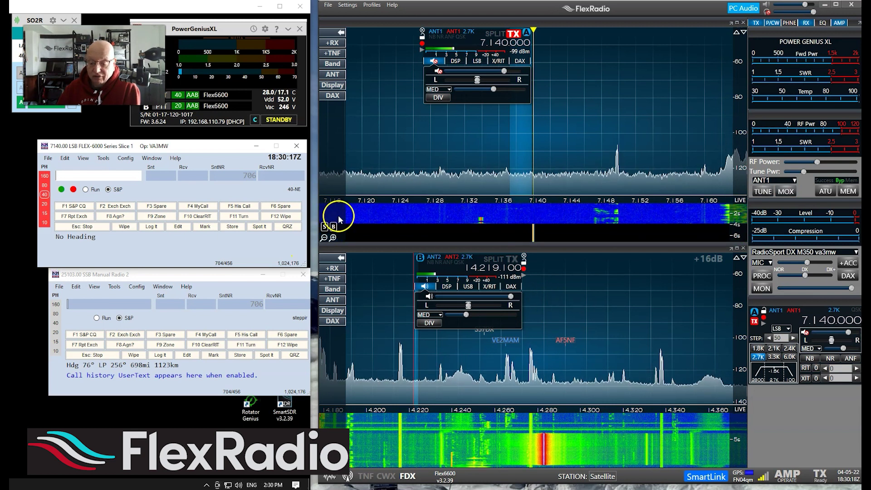
click(200, 206)
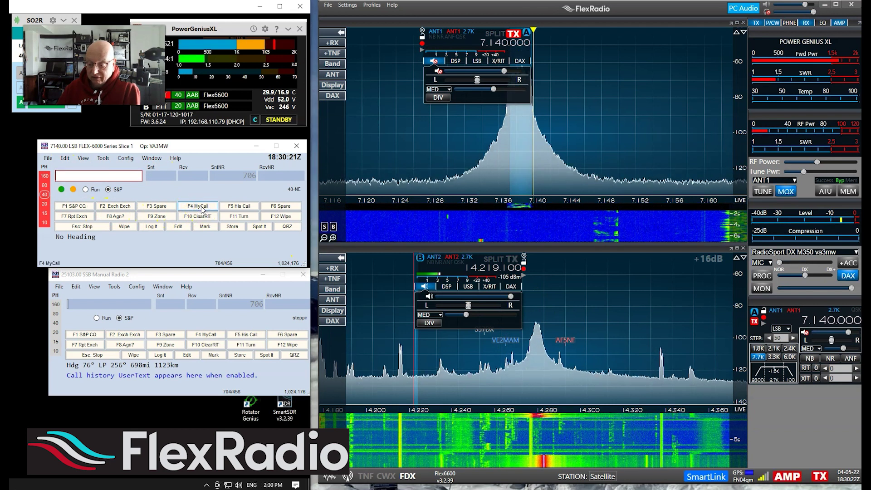